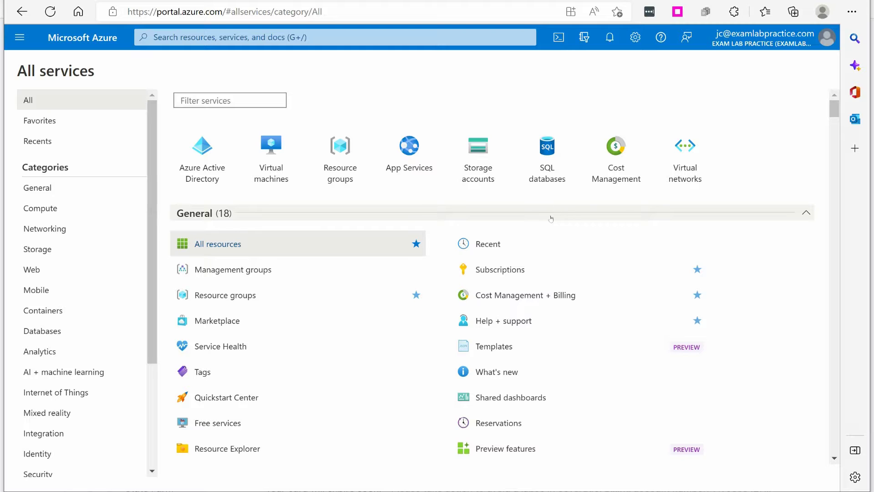
Step: From the empty Virtual machines list, start creating a new Azure virtual machine
left_click(24, 40)
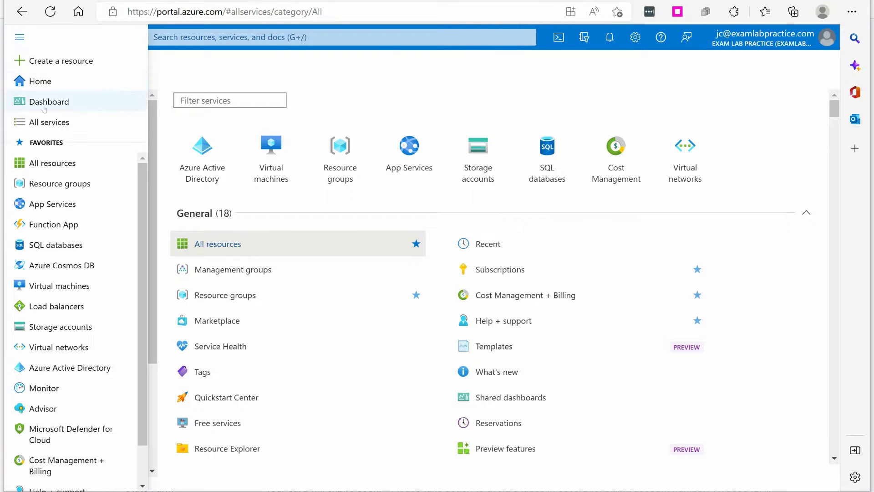
left_click(221, 96)
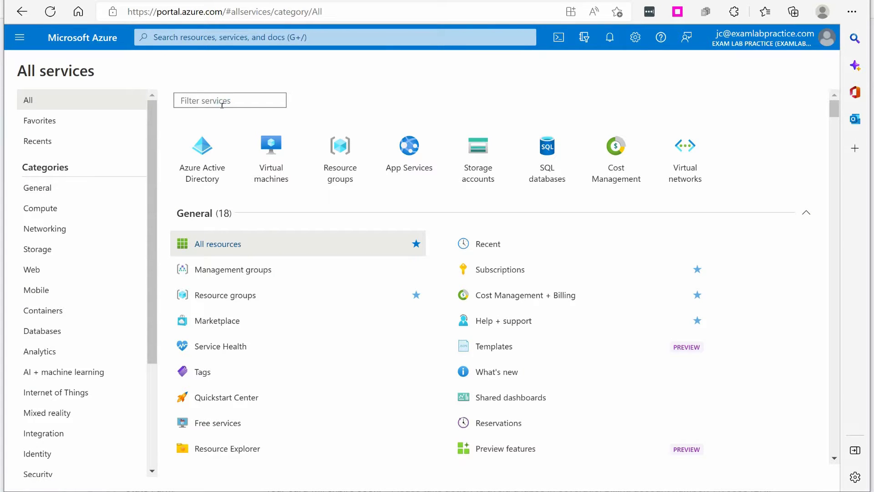
left_click(271, 168)
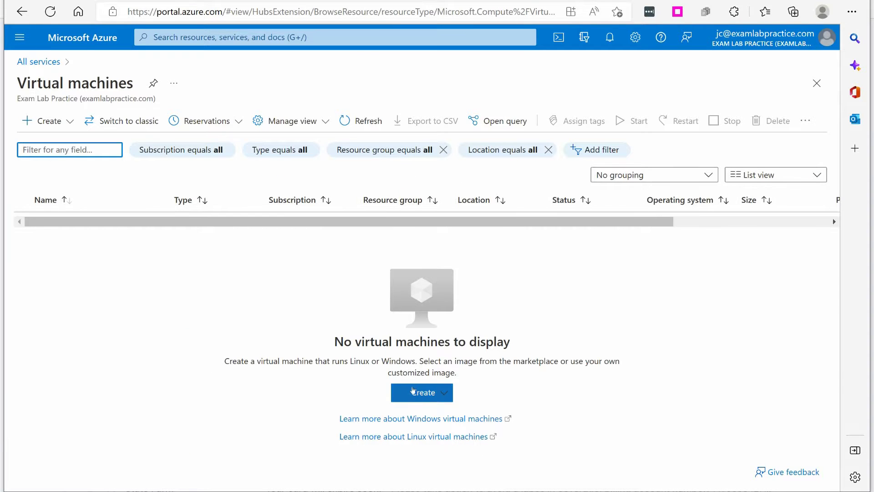
left_click(419, 392)
left_click(460, 224)
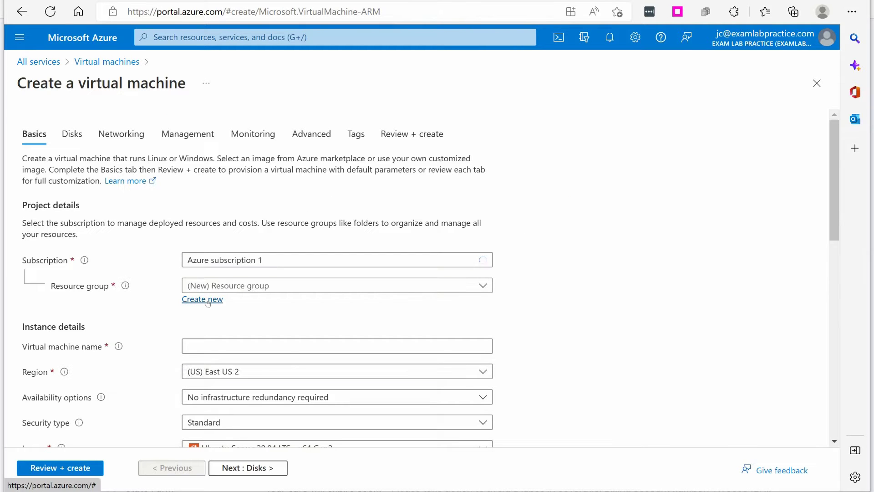
Step: Create new resource group VMDemo and name the virtual machine VM1
left_click(204, 300)
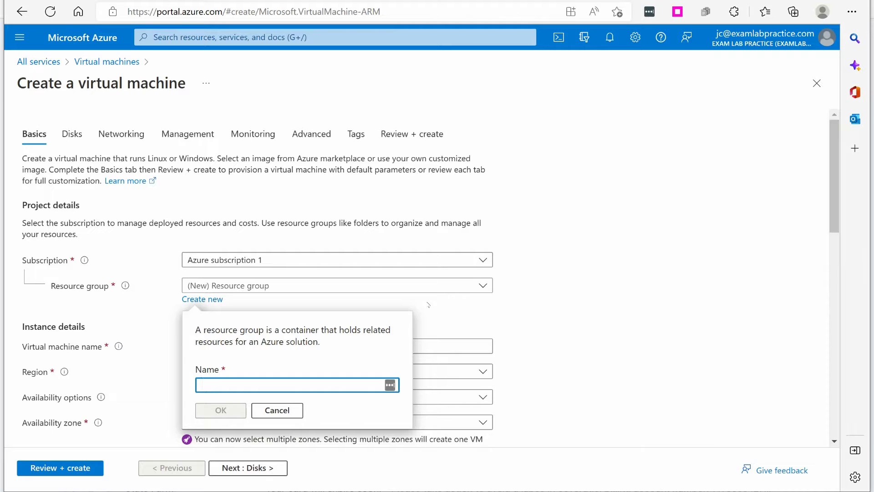
type("V")
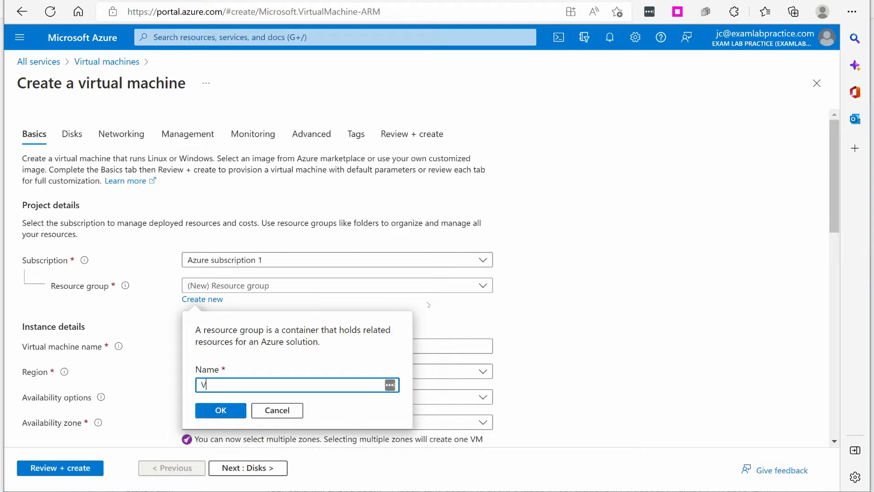
type("MDemo")
left_click(219, 417)
left_click(362, 348)
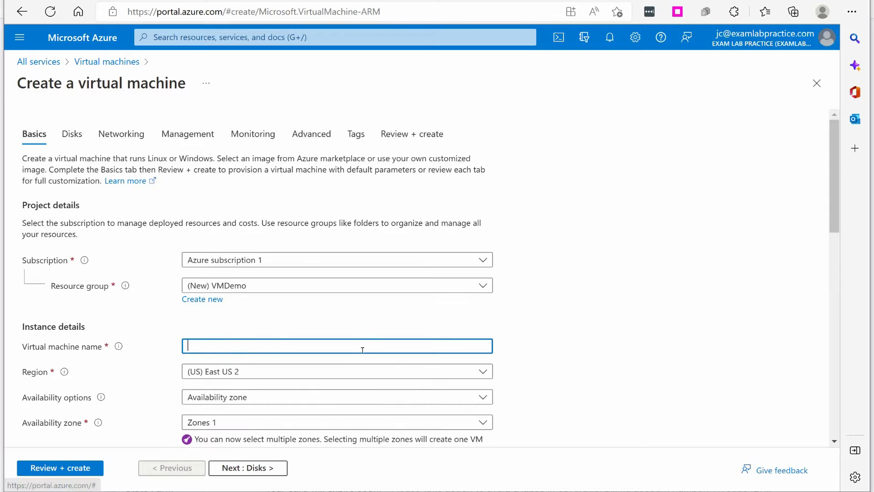
type("VM1")
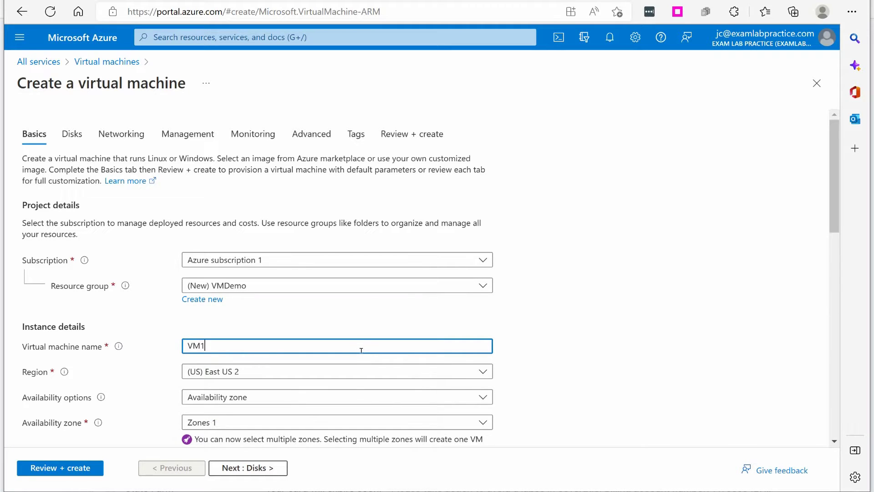
Step: Place the VM in (US) East US with no infrastructure redundancy required
scroll(319, 346, "down", 1)
left_click(229, 327)
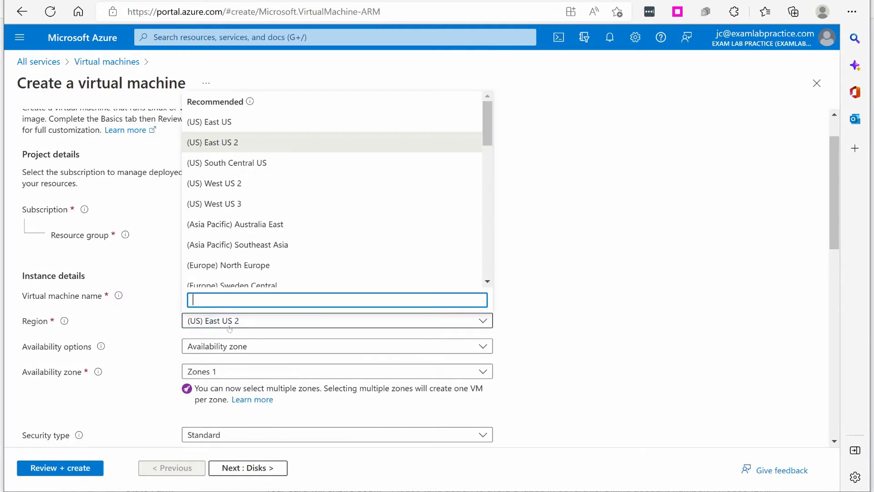
left_click(221, 123)
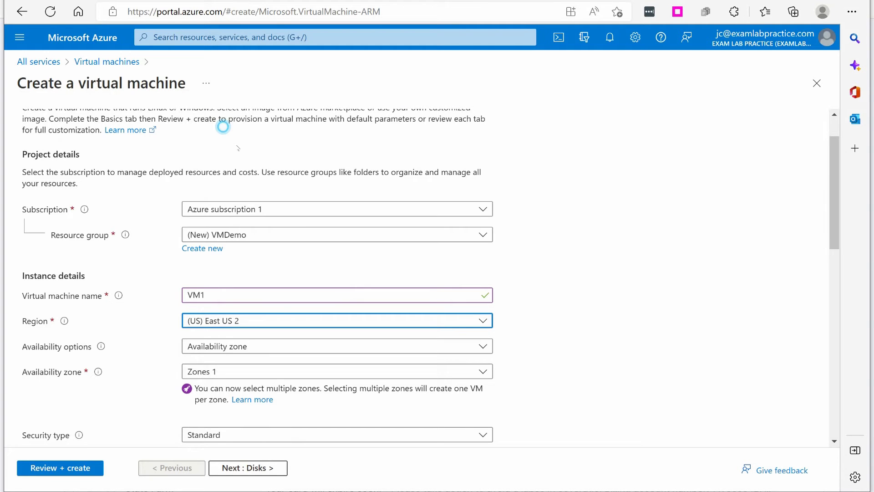
left_click(221, 340)
left_click(234, 219)
scroll(261, 298, "down", 3)
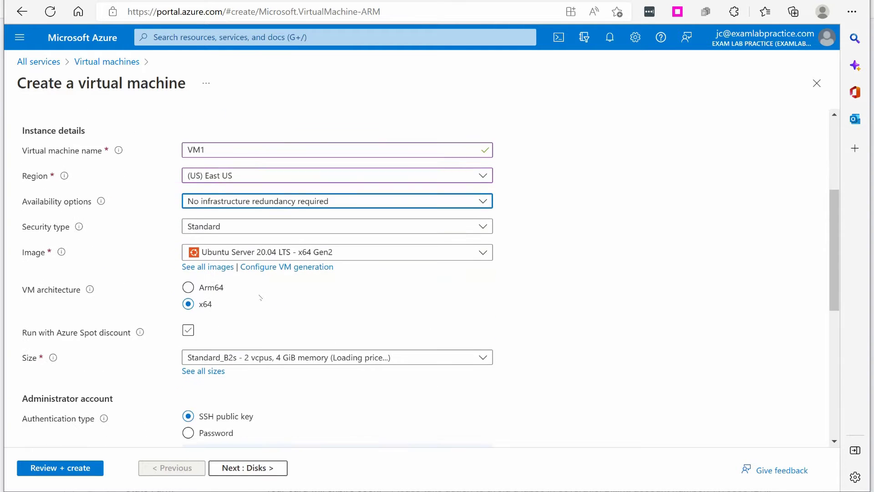
Step: Pick the Windows Server 2022 Datacenter: Azure Edition - x64 Gen2 image from the Image list
left_click(250, 244)
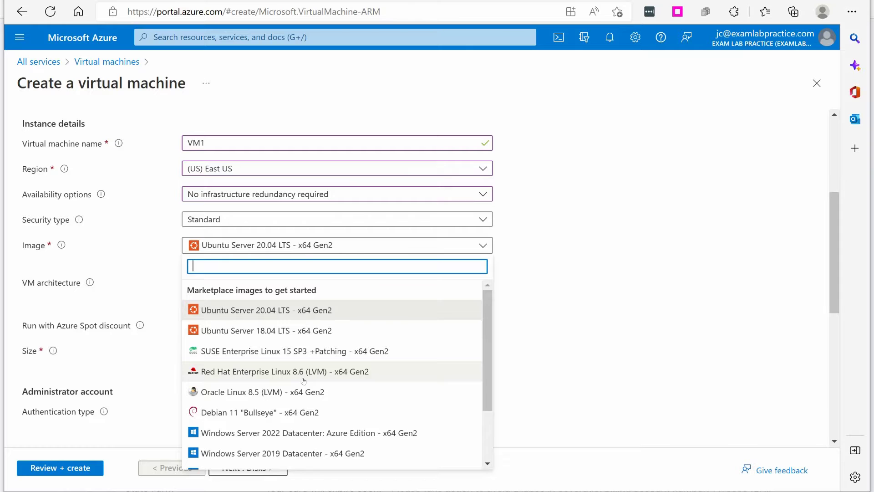
scroll(304, 380, "down", 2)
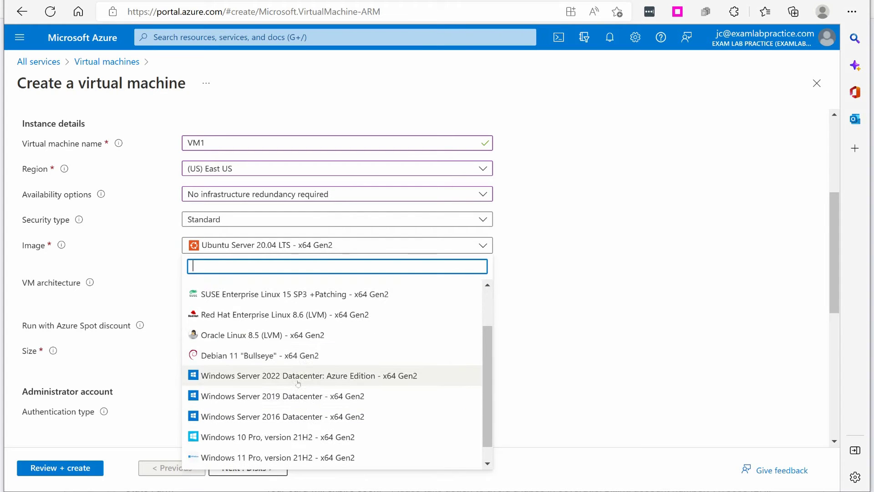
left_click(298, 383)
scroll(591, 246, "down", 2)
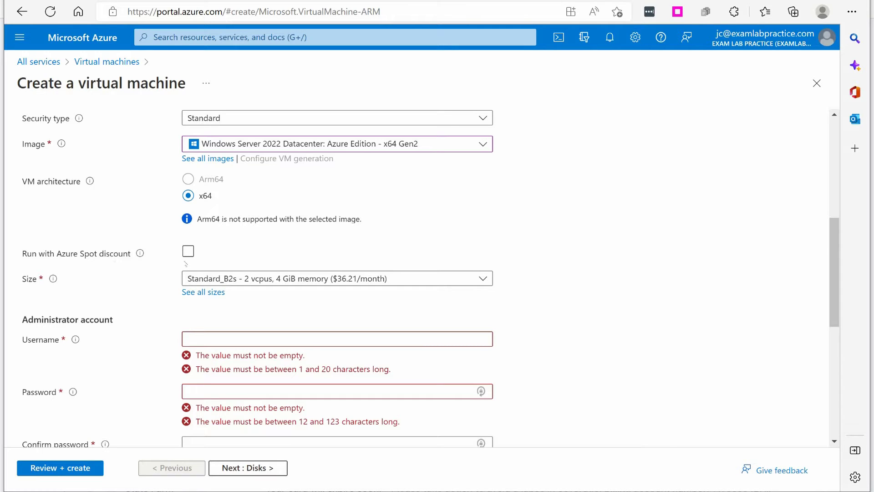
Step: Enter the administrator username and a matching password, then continue to Disks
scroll(408, 250, "down", 3)
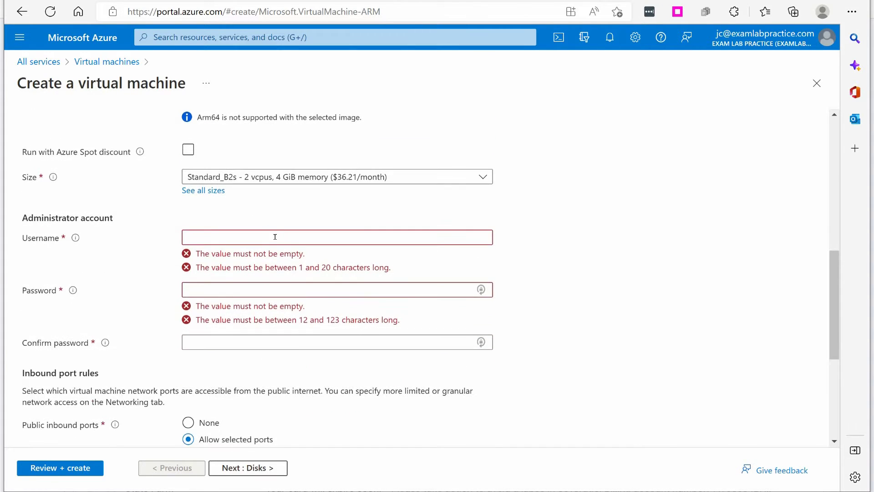
left_click(301, 237)
type("elpadmin")
key("Tab")
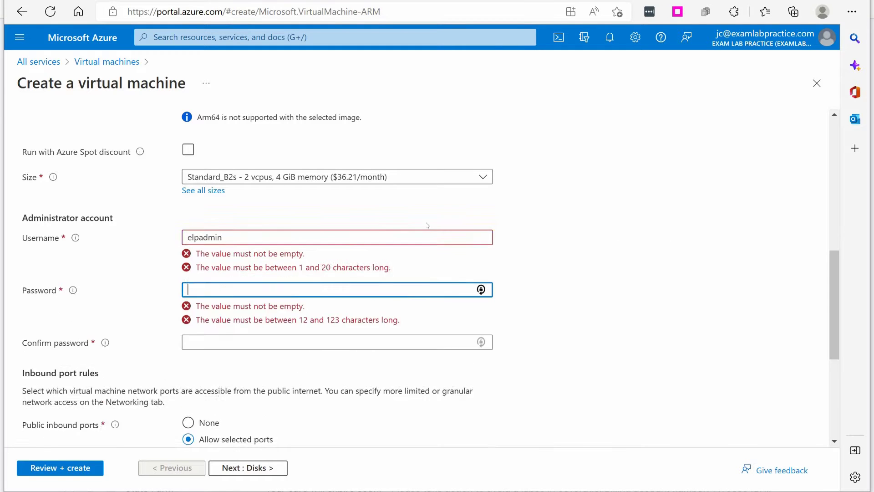
type("Passwo")
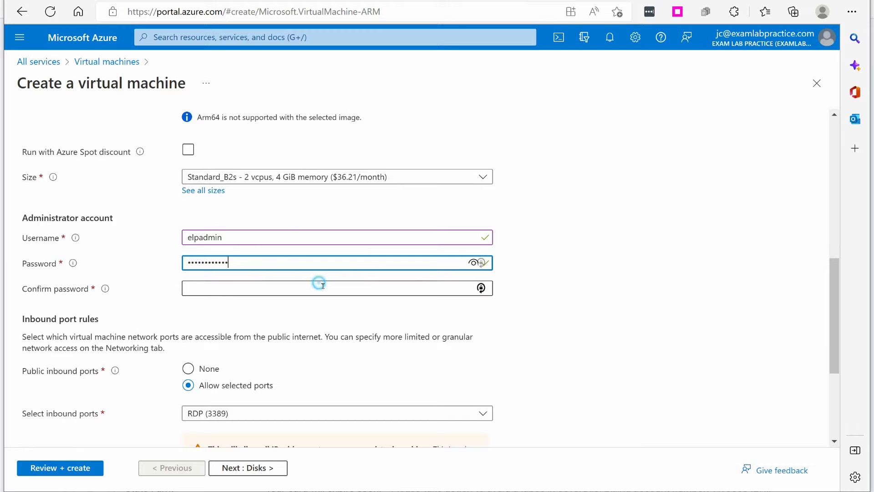
left_click(323, 286)
type("Pa55")
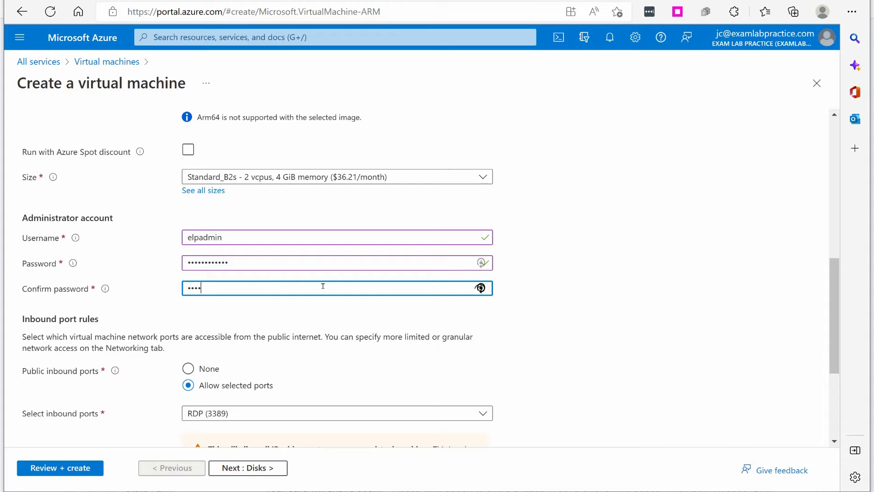
type("w.rd")
scroll(231, 380, "down", 4)
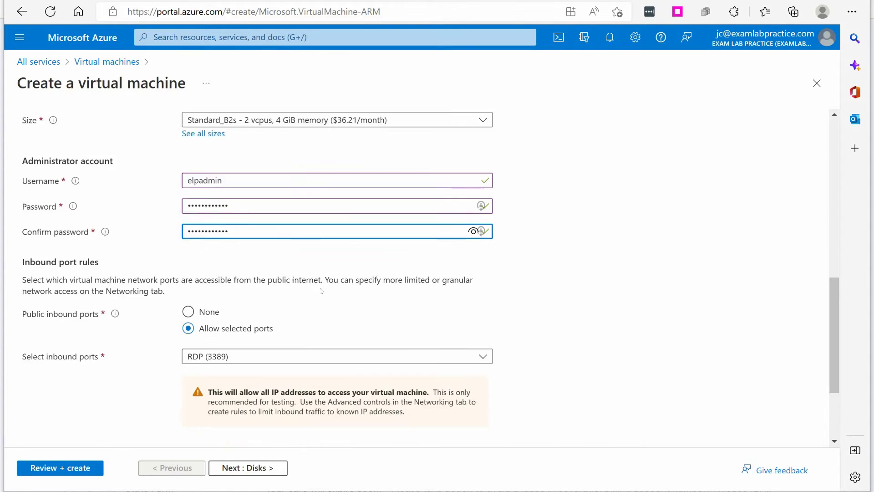
left_click(245, 467)
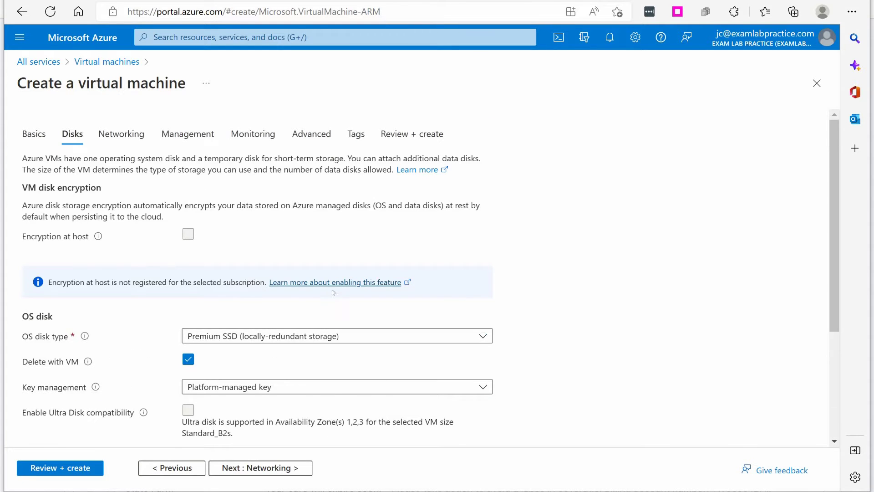
Step: Use Standard HDD (locally-redundant storage) for the OS disk and skip ahead to Management
scroll(281, 315, "down", 1)
left_click(242, 285)
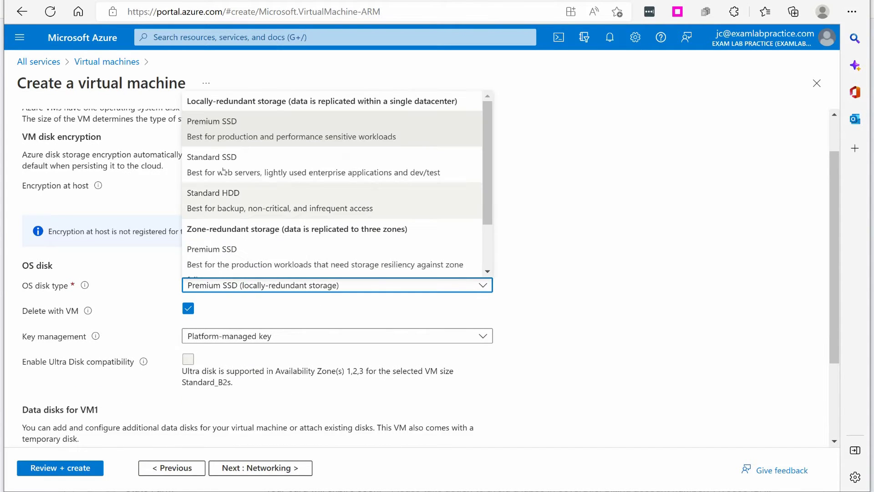
left_click(245, 202)
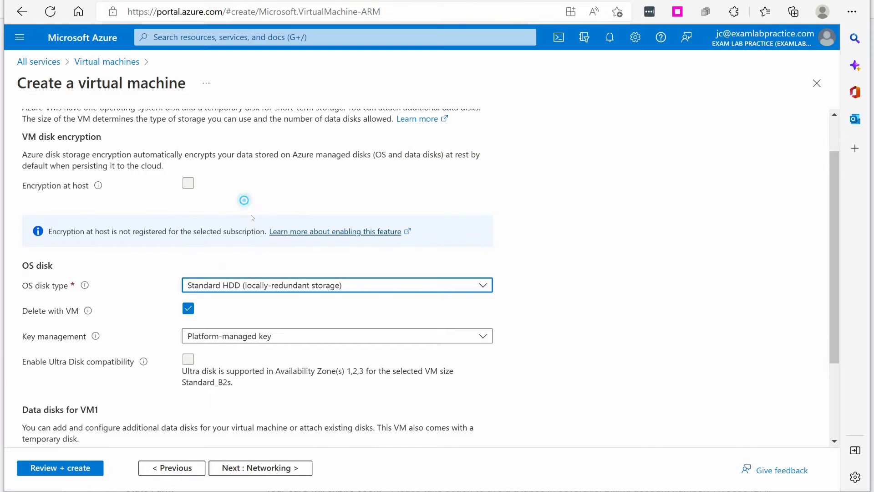
left_click(252, 469)
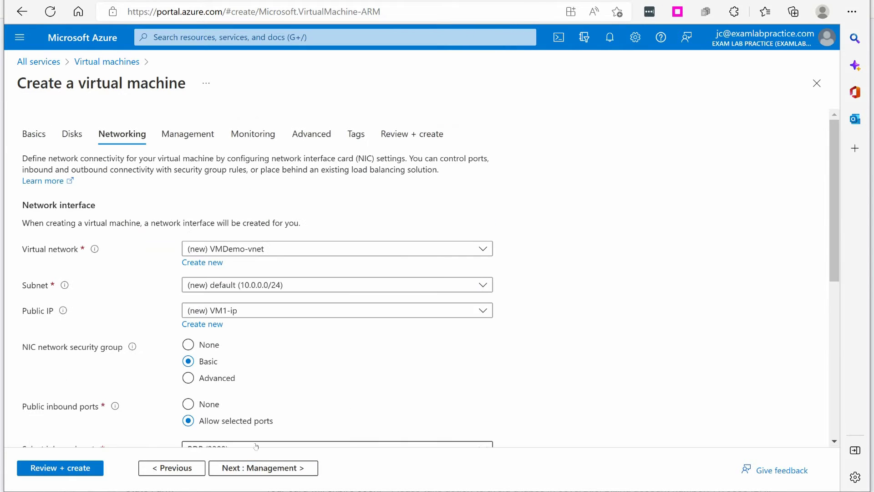
left_click(253, 468)
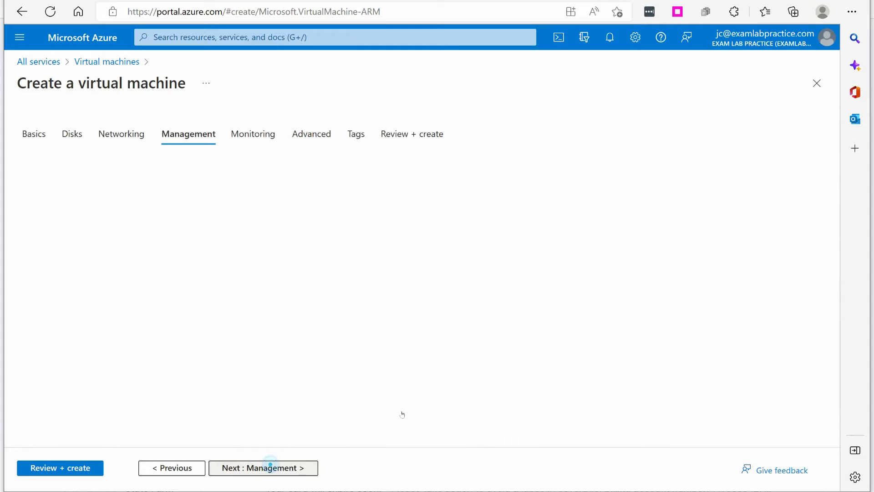
Step: Enable auto-shutdown at 7:00:00 PM Eastern Time (US & Canada), then go to Monitoring
scroll(222, 301, "down", 1)
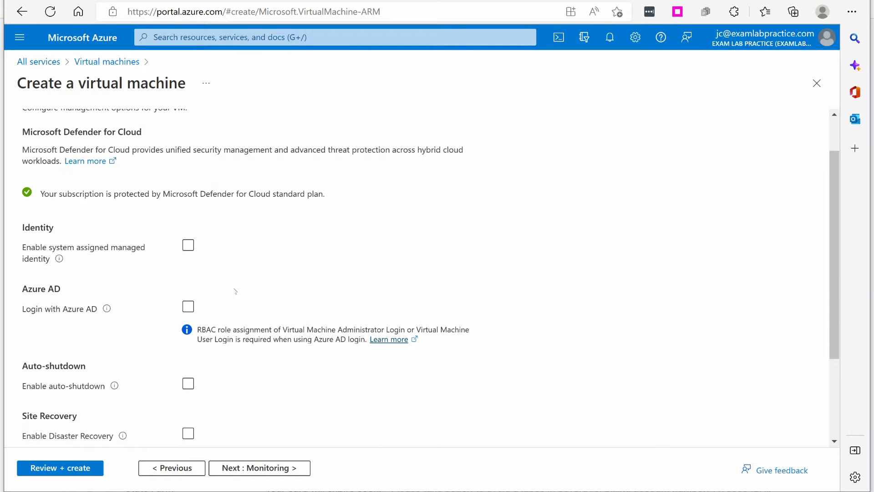
scroll(222, 301, "up", 1)
scroll(185, 303, "down", 2)
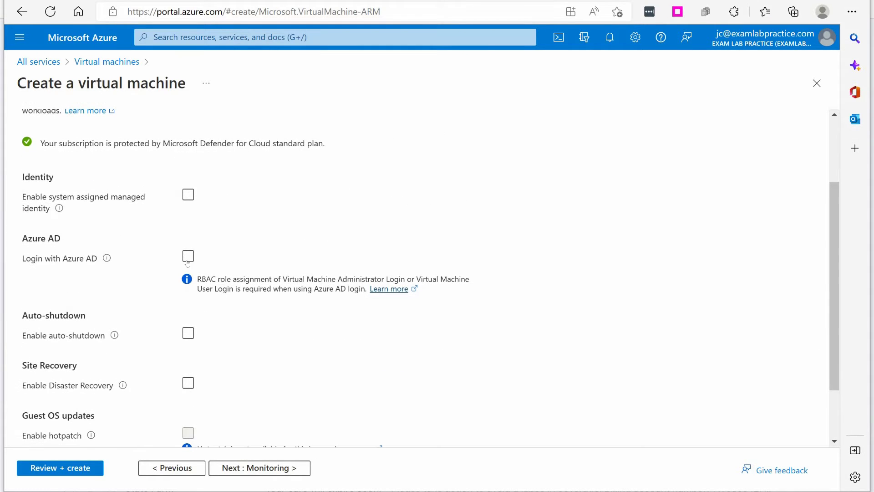
left_click(188, 333)
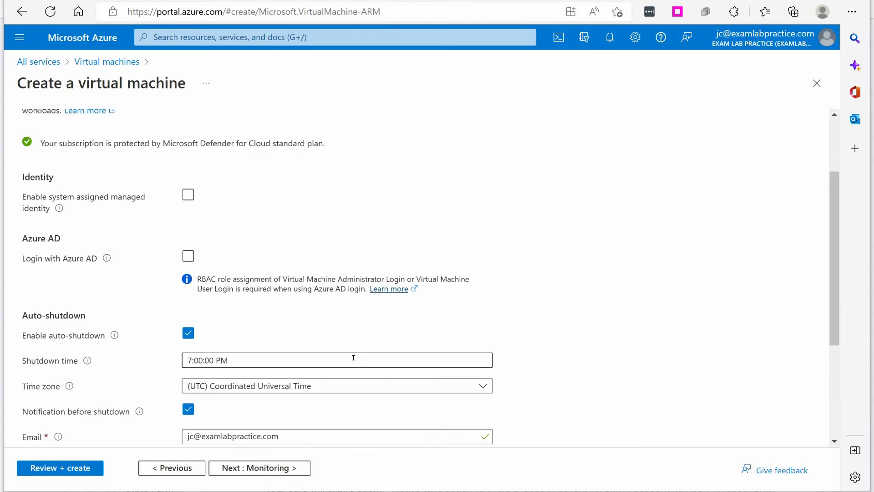
scroll(353, 358, "down", 1)
left_click(248, 334)
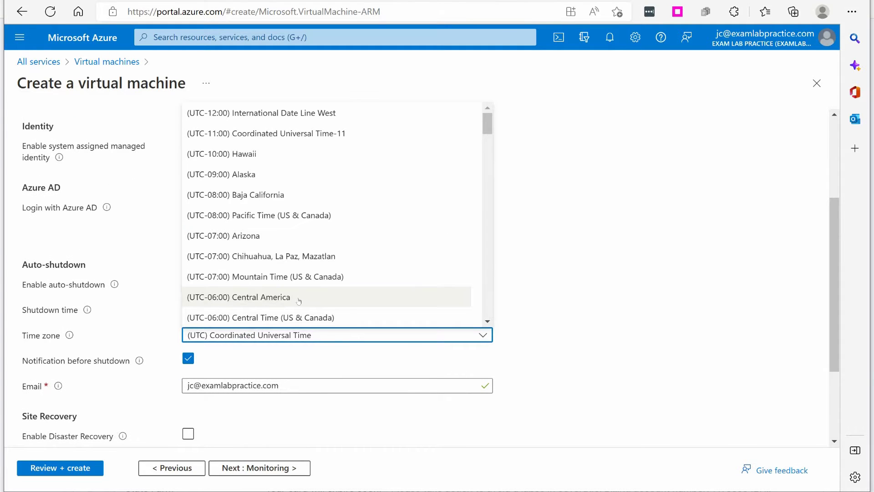
scroll(299, 301, "down", 5)
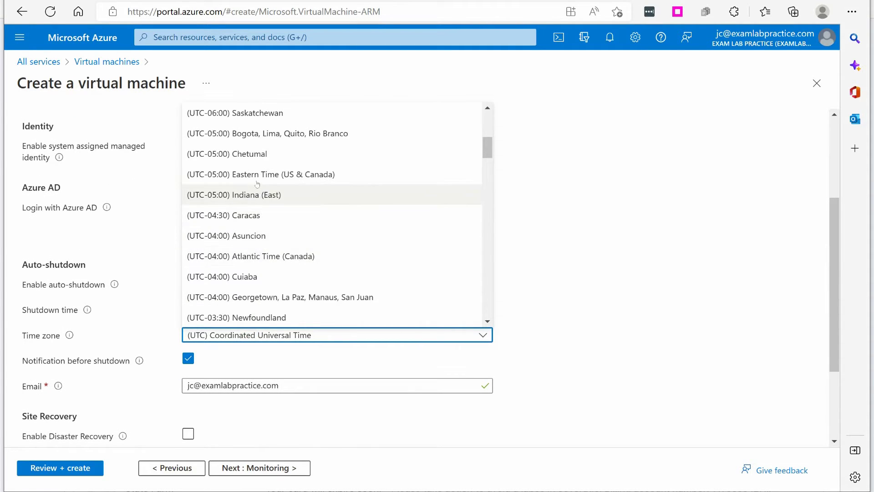
left_click(254, 174)
left_click(260, 468)
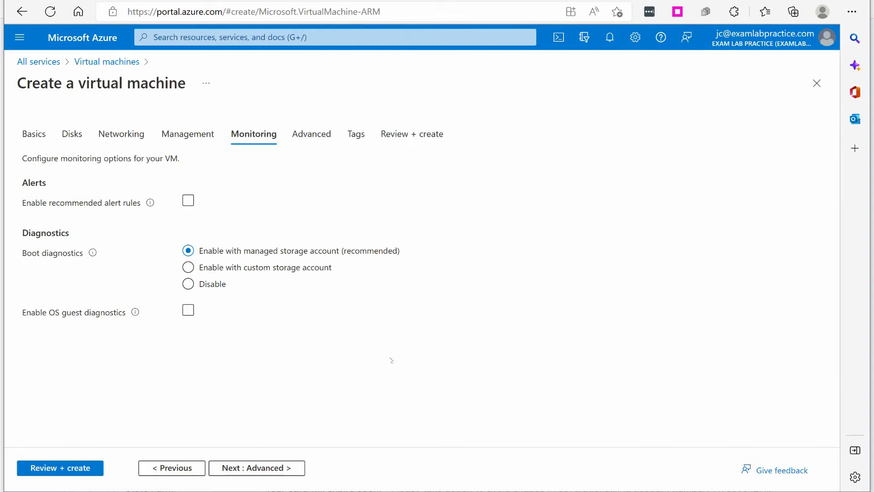
Step: Enable OS guest diagnostics, disable boot diagnostics, then validate and create the VM
left_click(188, 310)
left_click(212, 283)
left_click(85, 469)
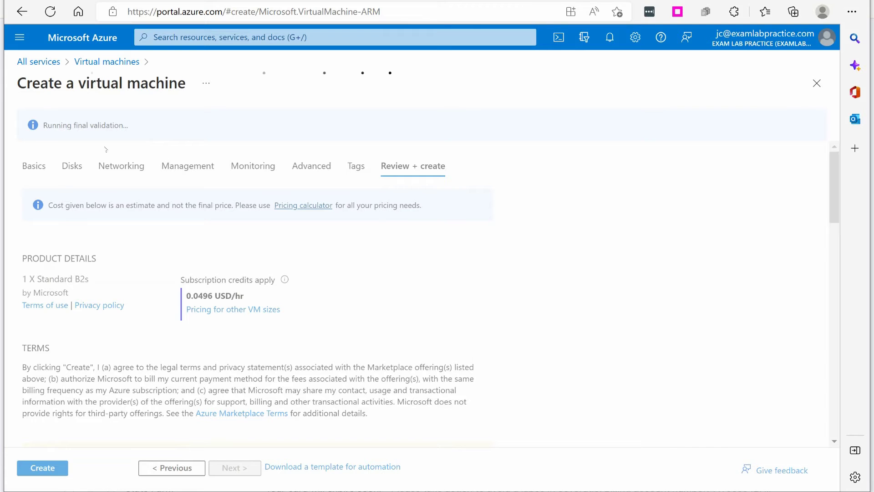
left_click(51, 468)
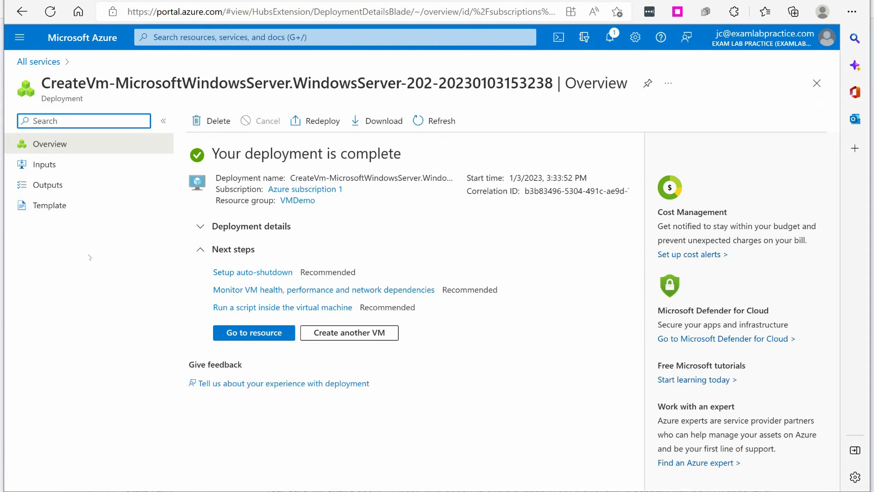
Step: Open VM1 and download its RDP connection file, VM1 (9).rdp
left_click(229, 332)
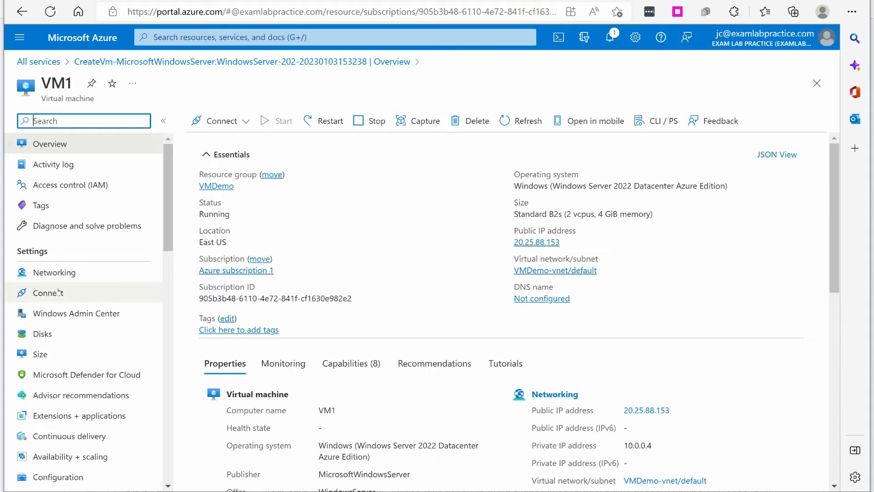
left_click(245, 120)
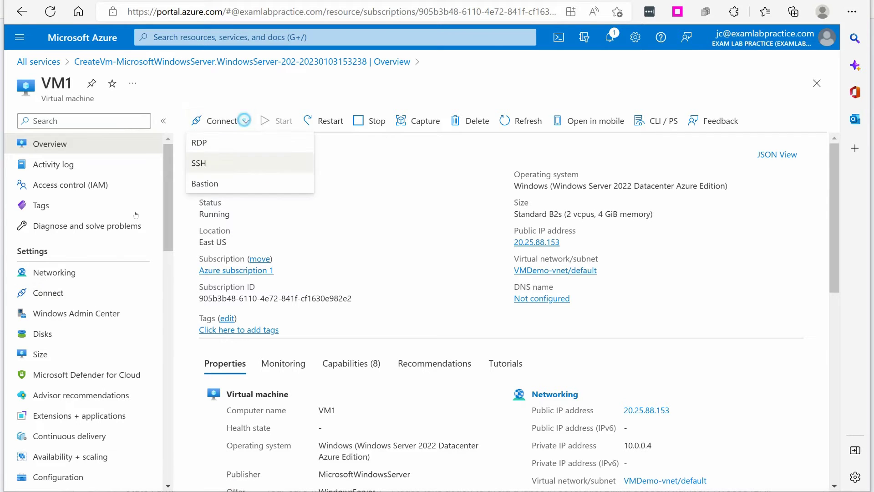
left_click(219, 143)
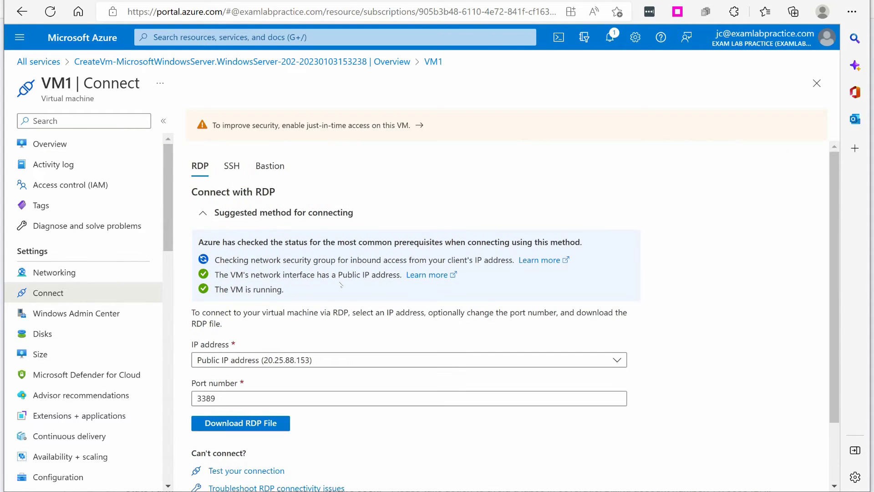
scroll(334, 337, "down", 1)
left_click(254, 372)
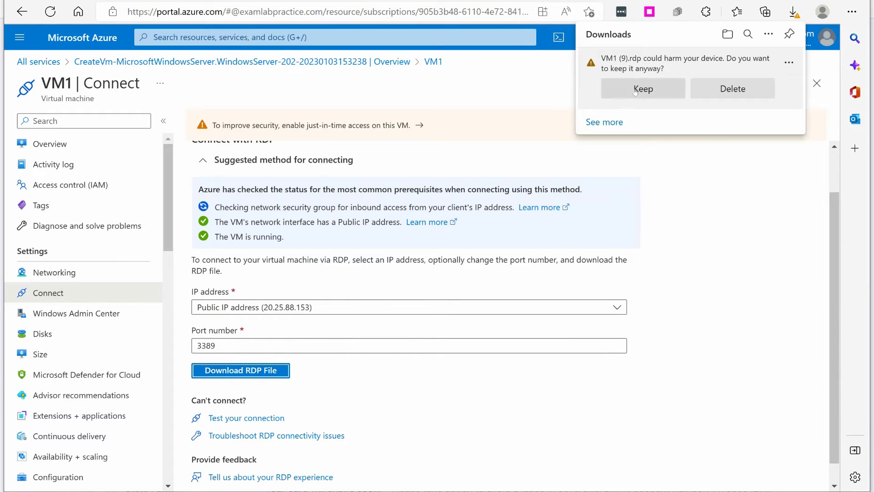
Step: Keep and open the downloaded RDP file, connect, and choose to use a different account
left_click(643, 88)
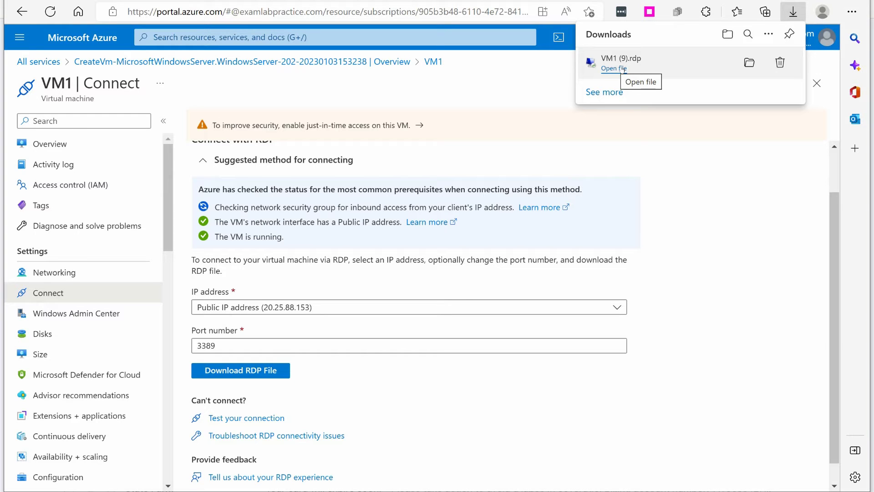
left_click(622, 70)
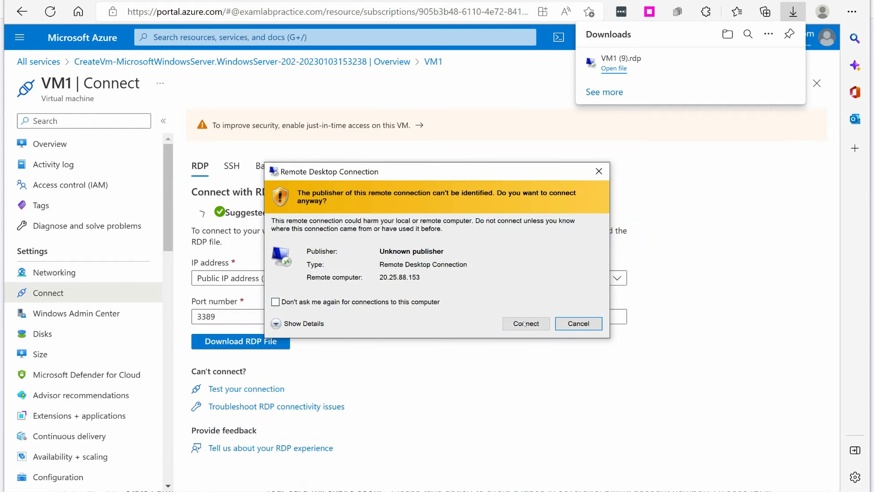
left_click(524, 324)
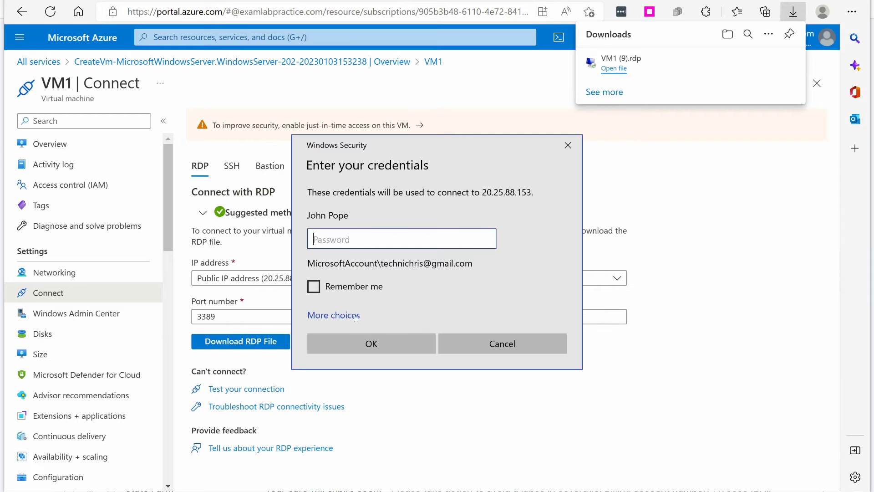
left_click(334, 315)
left_click(357, 380)
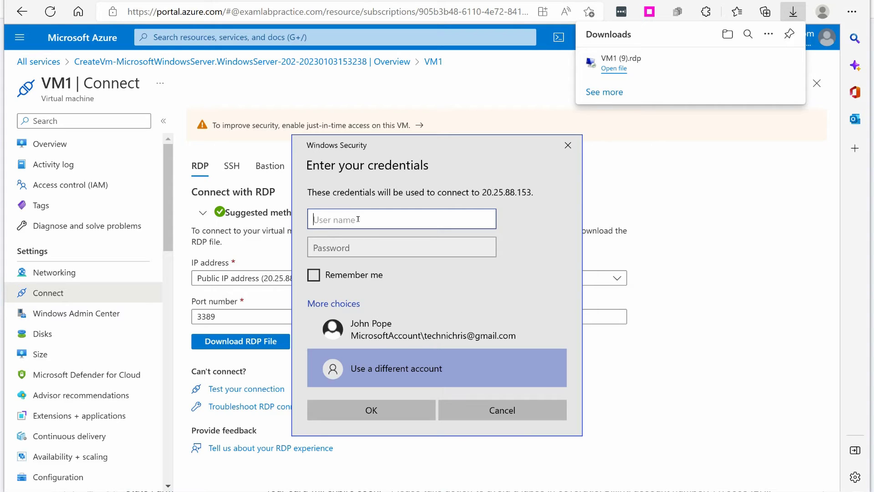
Step: Enter the administrator user name and password, fixing a typo, and accept the certificate
type("elpadmoin")
key("Tab")
left_click(358, 219)
key("BackSpace")
key("BackSpace")
key("BackSpace")
type("in")
key("Tab")
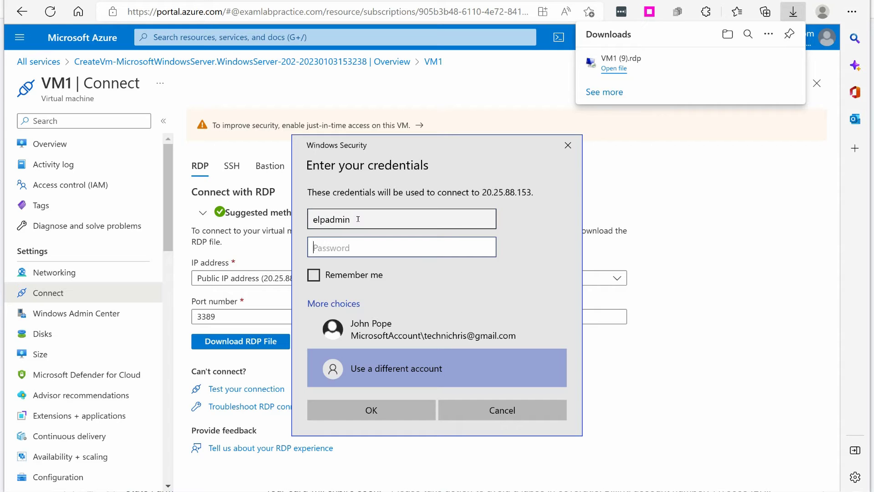
type("***********")
key("Return")
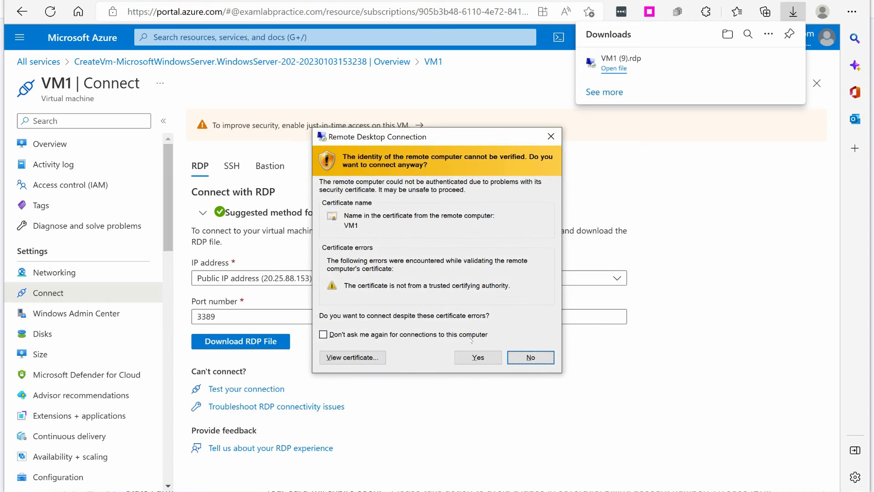
left_click(477, 357)
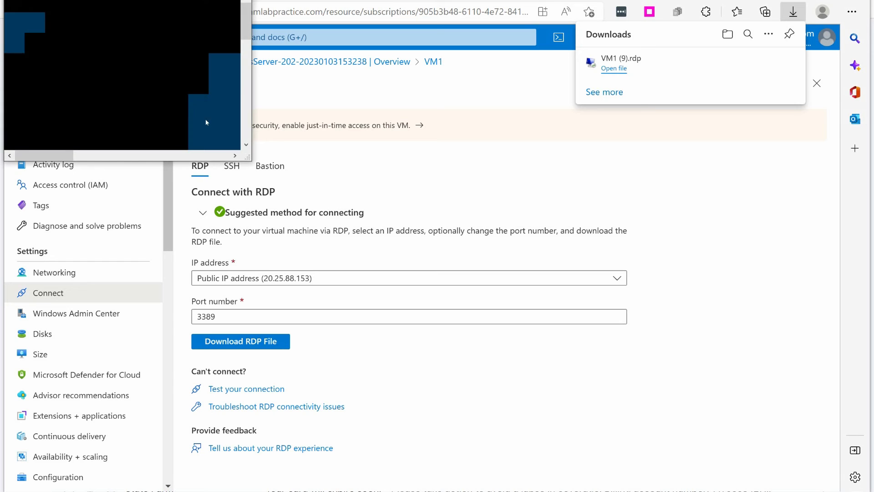
Step: Enlarge the VM1 session window and browse Server Manager's Manage, Tools and Start menus
left_click_drag(248, 157, 861, 481)
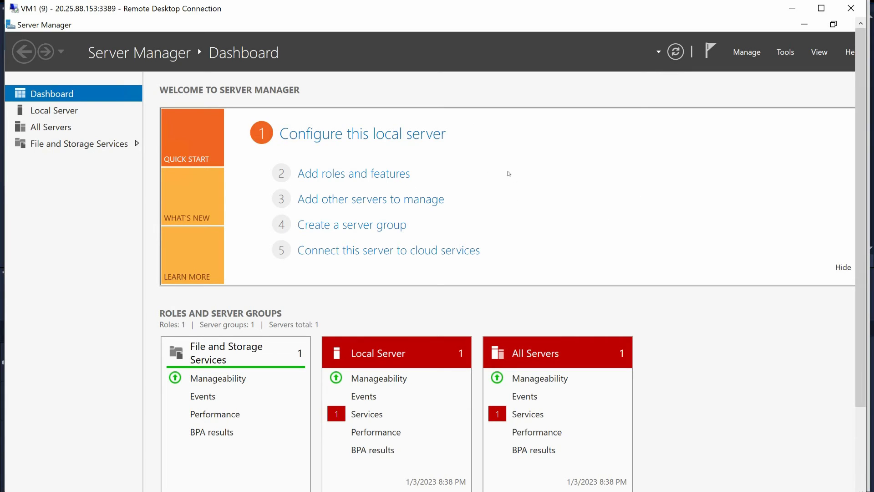
left_click(747, 52)
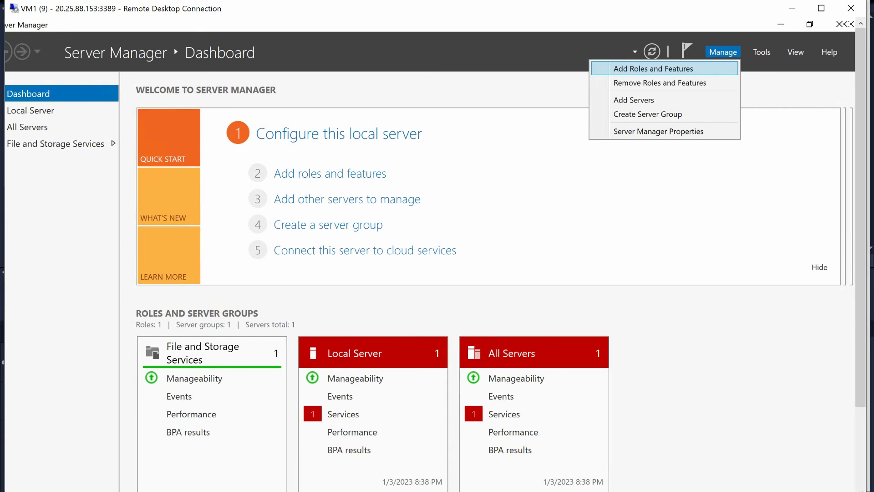
left_click(763, 53)
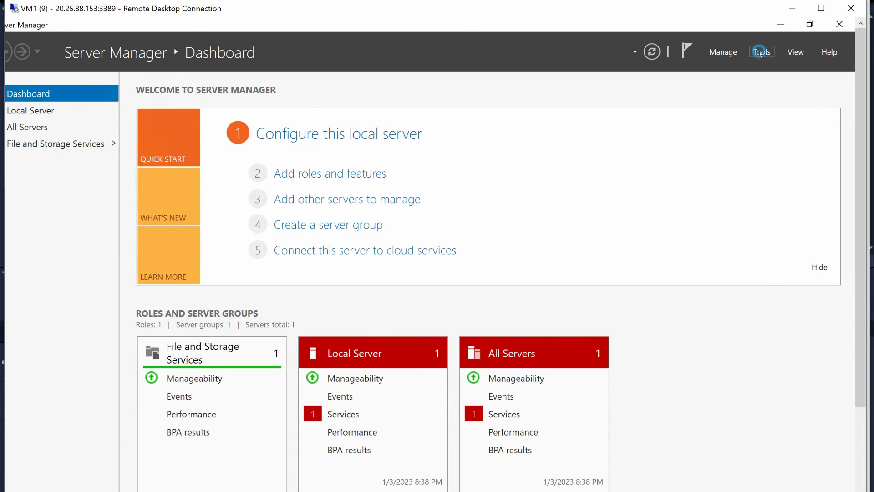
left_click(764, 52)
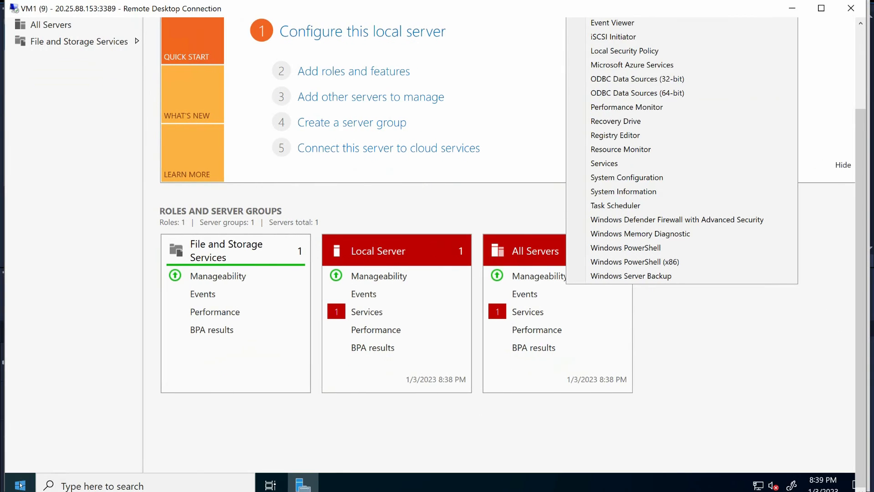
left_click(18, 485)
left_click(17, 485)
left_click(18, 484)
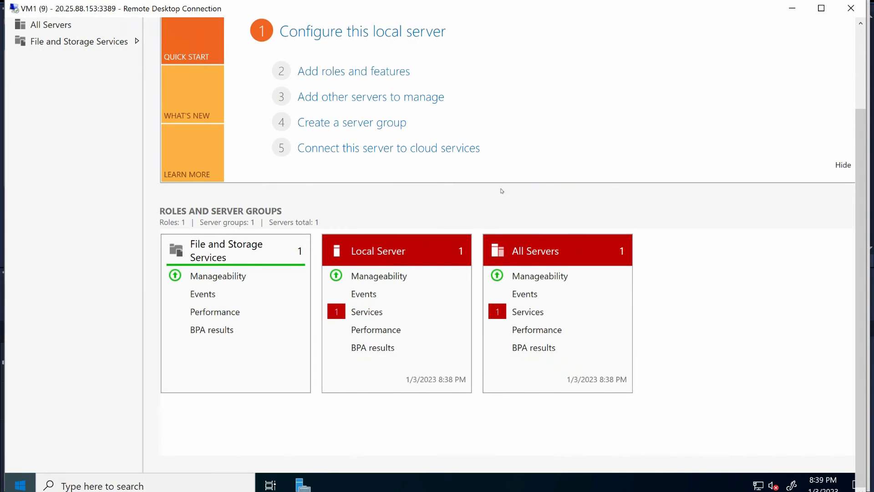
right_click(20, 483)
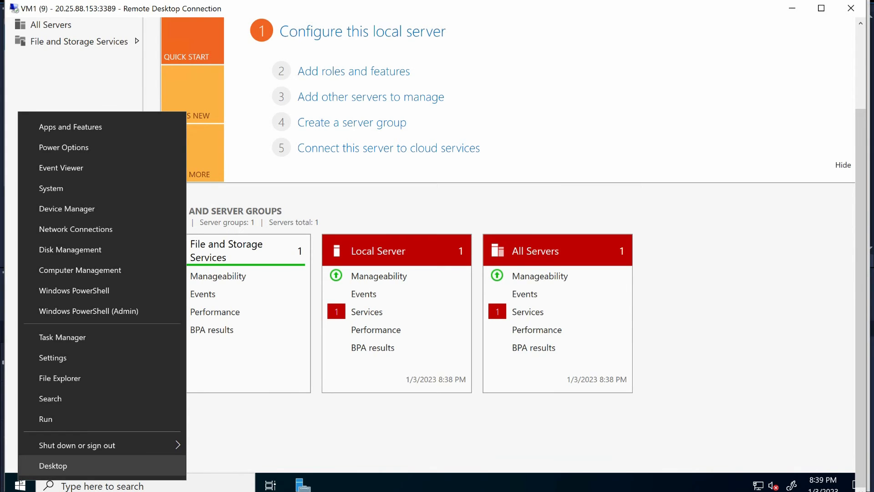